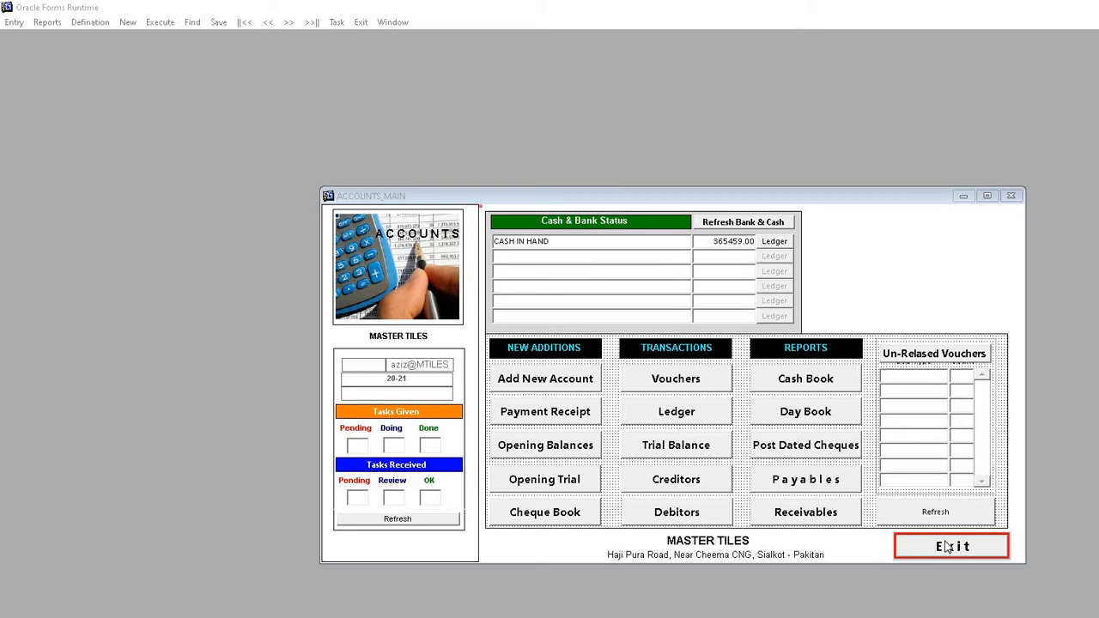
Step: Start a new chart of account entry under 05 CURRENT ASSETS > 06 CASH AND BANK, reaching Cash at Bank
click(535, 380)
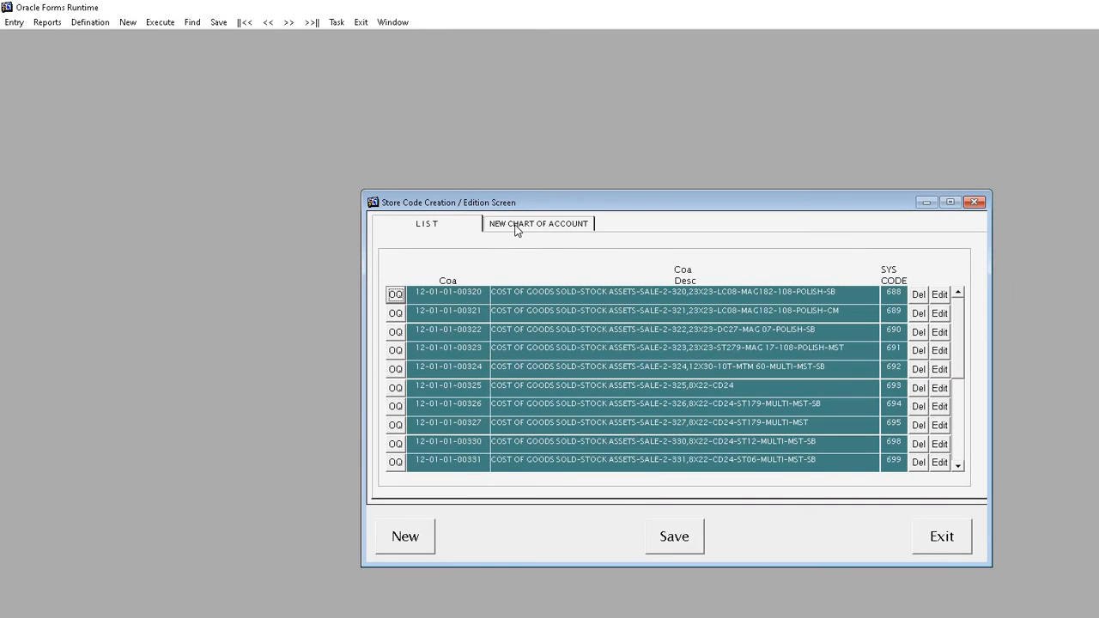
click(517, 226)
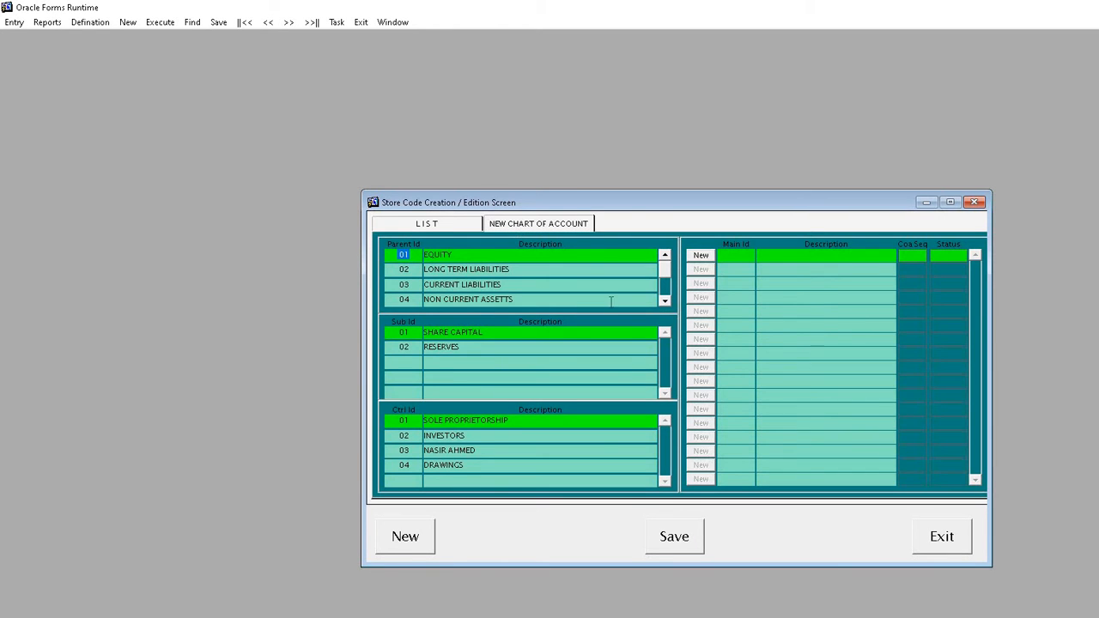
click(664, 302)
click(505, 299)
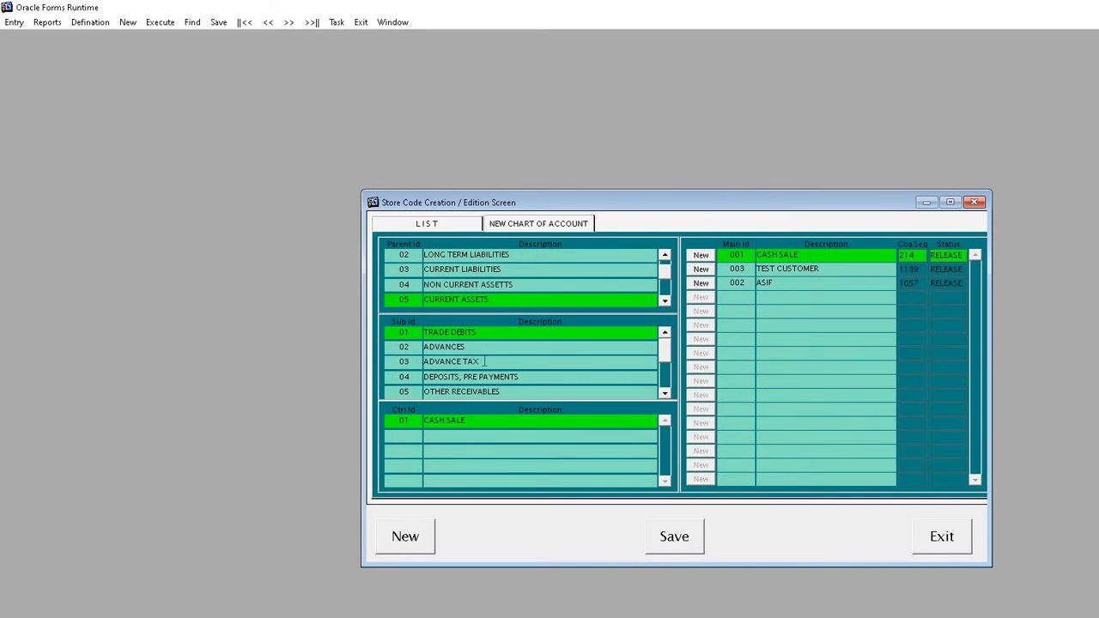
click(664, 393)
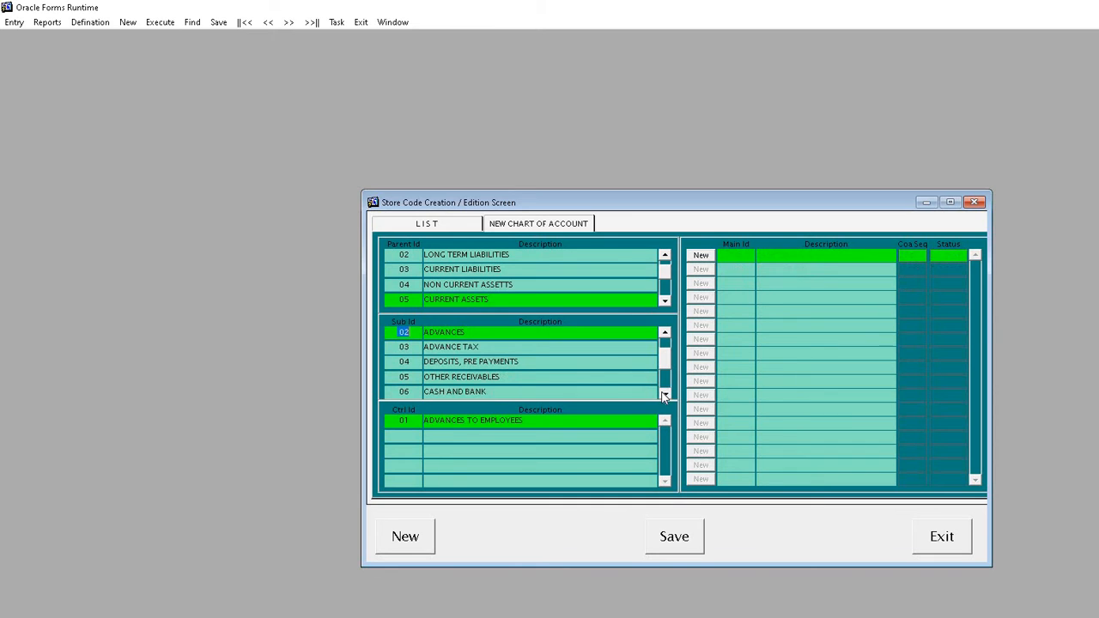
click(664, 393)
click(532, 377)
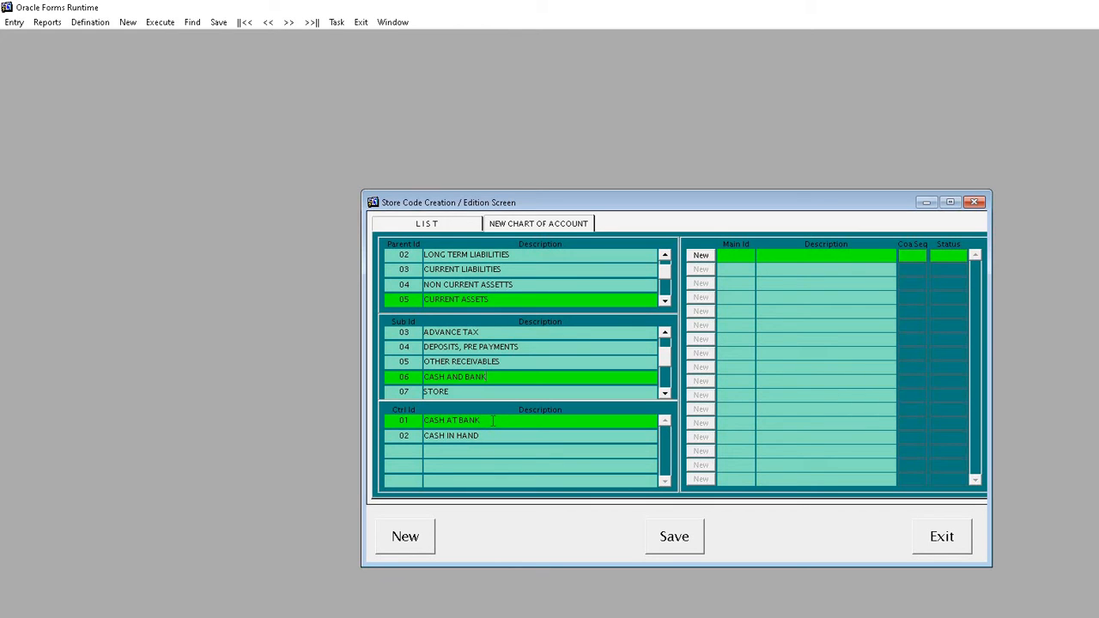
Step: Add account Main Id 1 'MEEZAN BANK PARIS ROAD' under Cash at Bank, save it, and exit
click(701, 256)
text(1)
key(Tab)
text(m)
key(BackSpace)
text(MEEZAN BANK PARIS ROAD)
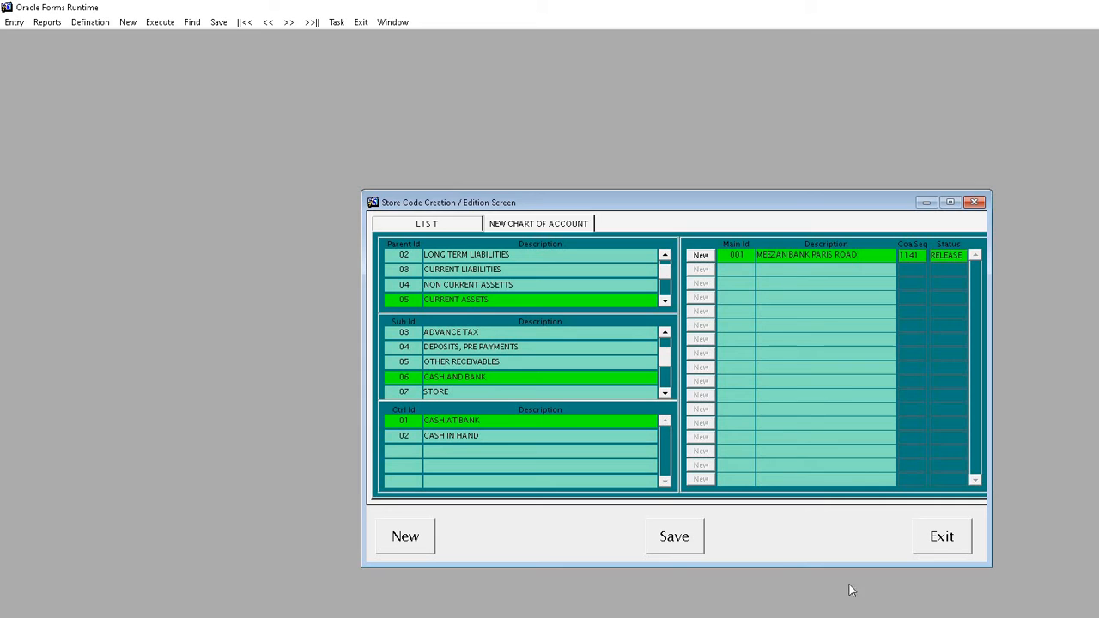
click(674, 545)
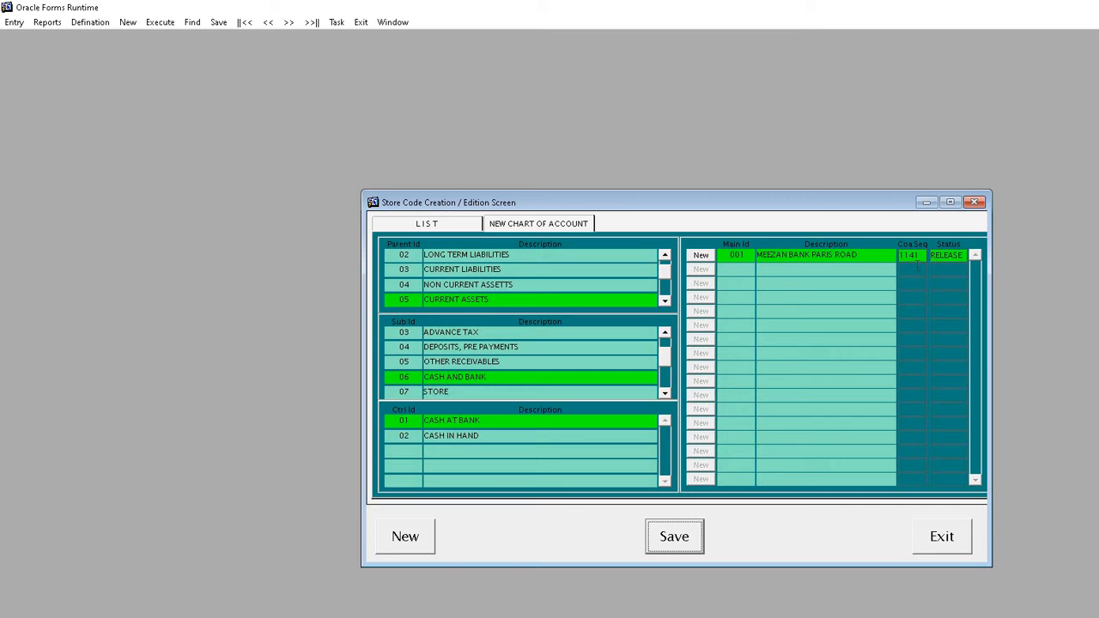
click(930, 531)
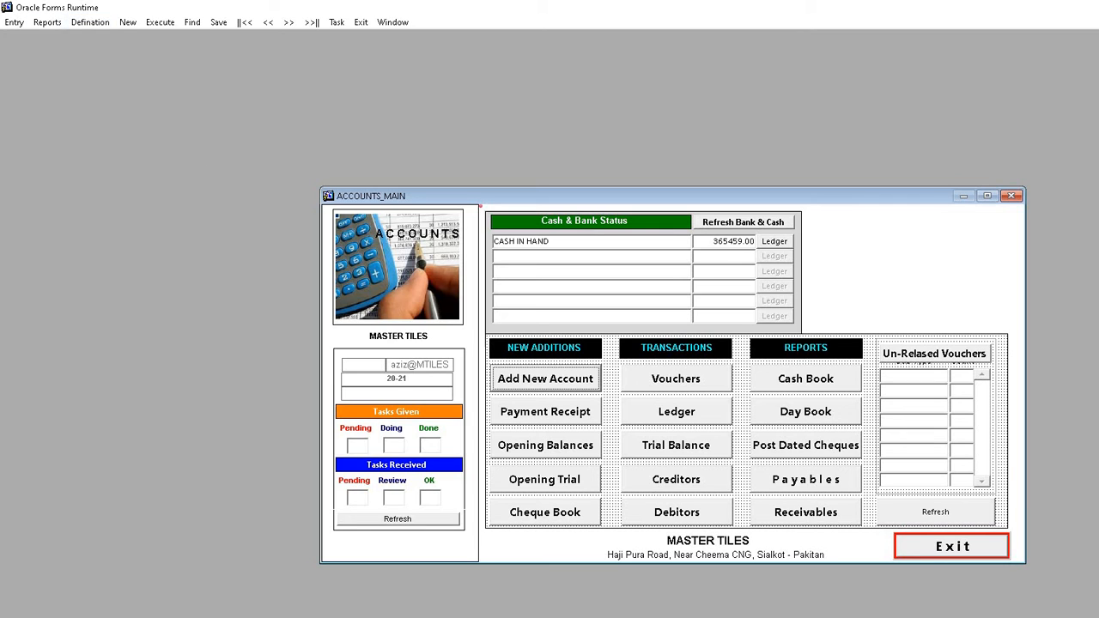
Step: Open Defination > Bank Account and query the four existing bank records
click(86, 22)
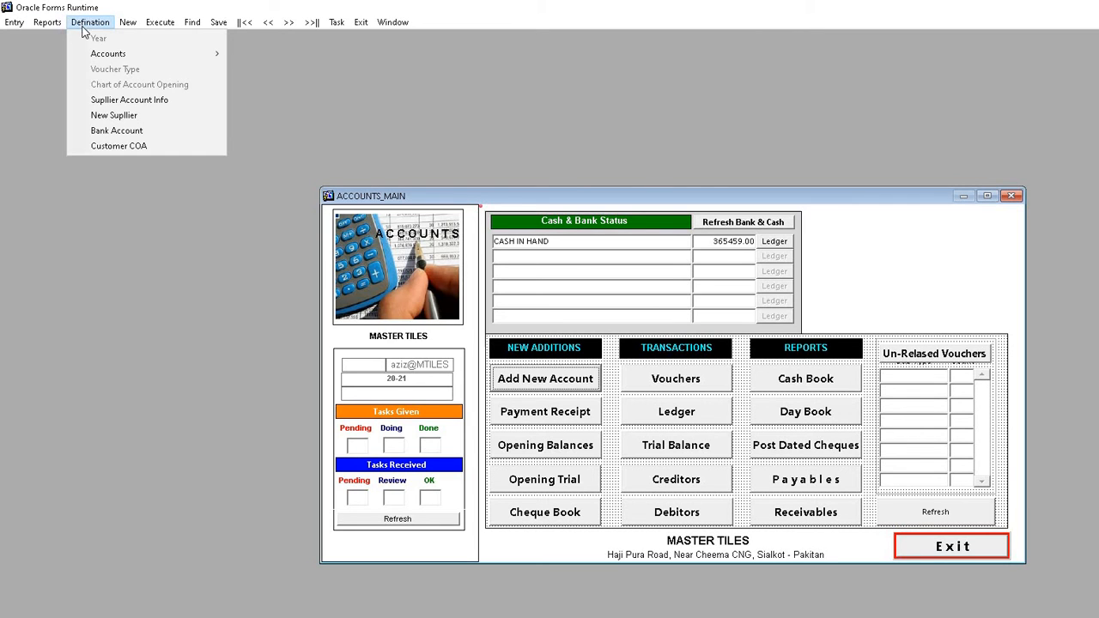
click(112, 131)
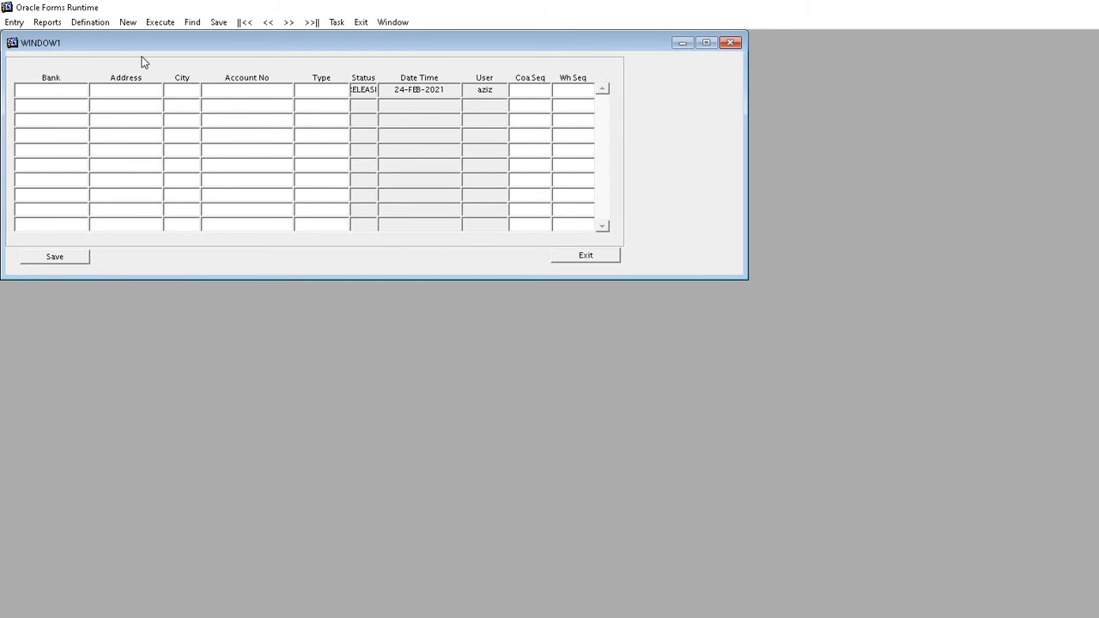
click(159, 24)
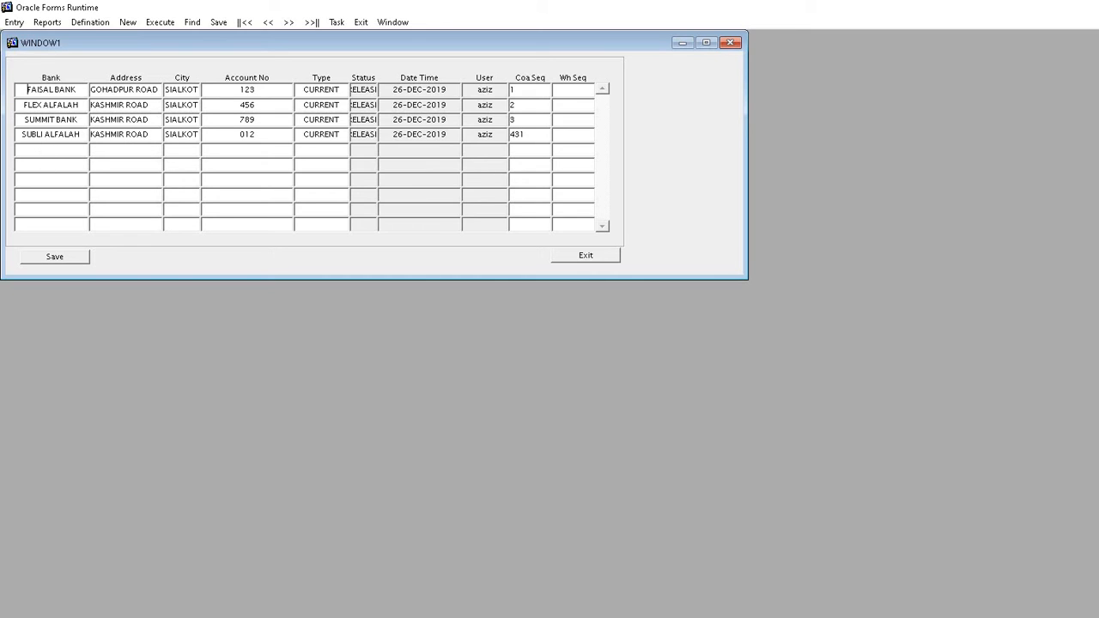
Step: Start a new bank record named 'MEEZAN PARIS RD' in the empty row
click(43, 150)
text(MEEZAN)
key(BackSpace)
key(BackSpace)
text(N BA)
text(NK P)
text(AR)
key(BackSpace)
key(BackSpace)
key(BackSpace)
key(BackSpace)
key(BackSpace)
key(BackSpace)
key(BackSpace)
key(BackSpace)
key(BackSpace)
key(BackSpace)
key(BackSpace)
key(BackSpace)
key(BackSpace)
text(ZAN B)
key(BackSpace)
text(PARIS RO)
key(BackSpace)
key(BackSpace)
text(RD)
key(Tab)
Step: Enter address PARIS ROAD, city SIALKOT, the account number, type CURRENT, Coa Seq 1141; save and exit
text(PARIS ROAD)
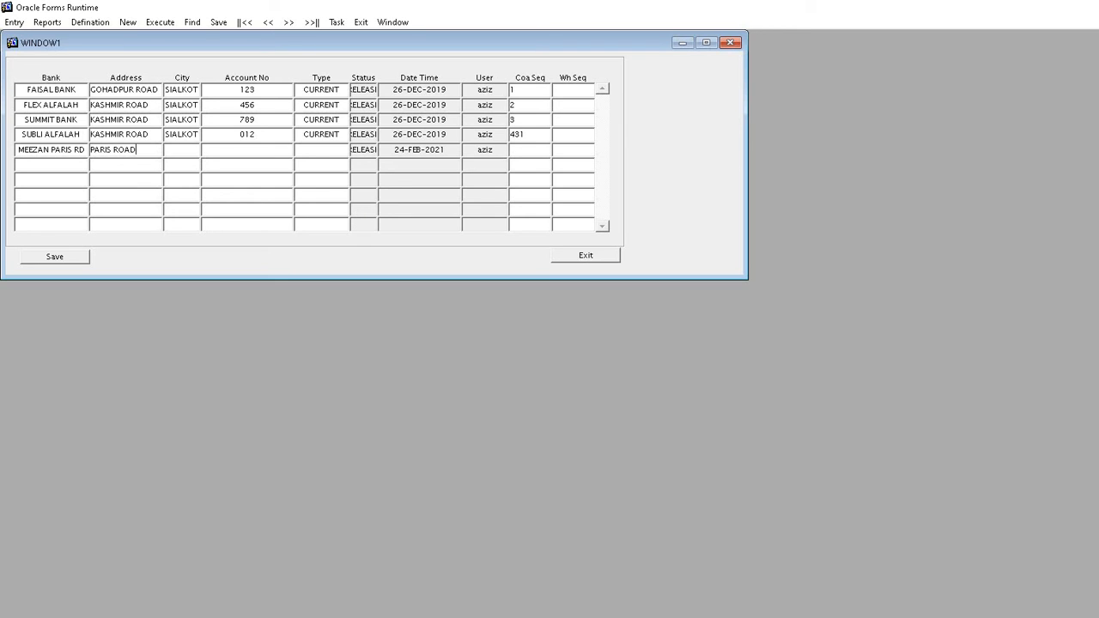
key(Tab)
text(SIALKOT)
key(Tab)
key(Tab)
text(CURRENT)
key(Tab)
text(114)
click(74, 259)
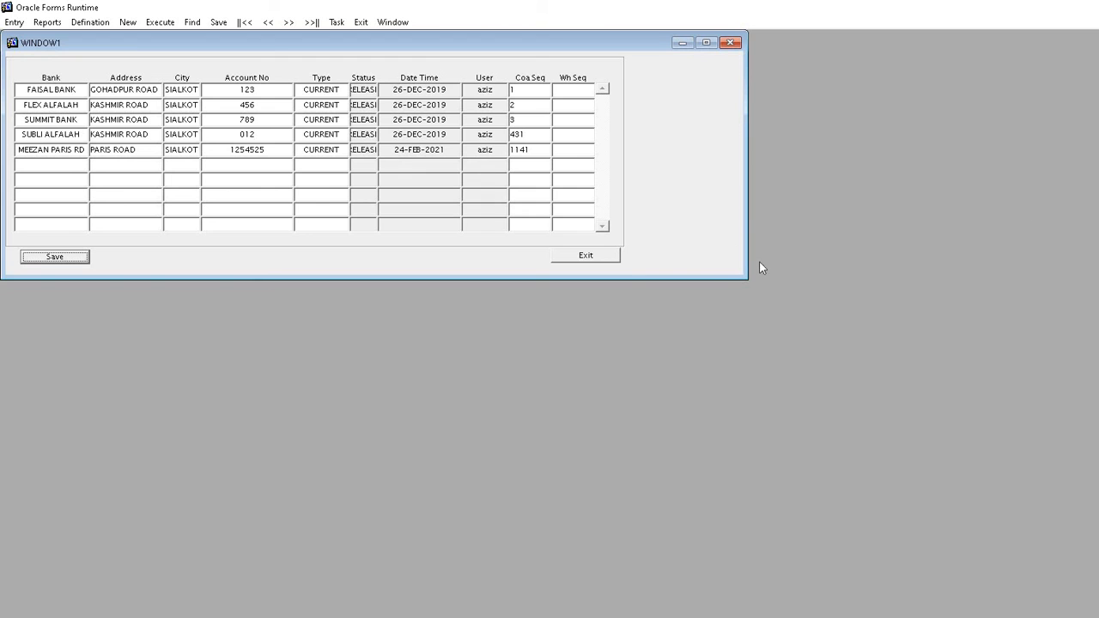
click(606, 264)
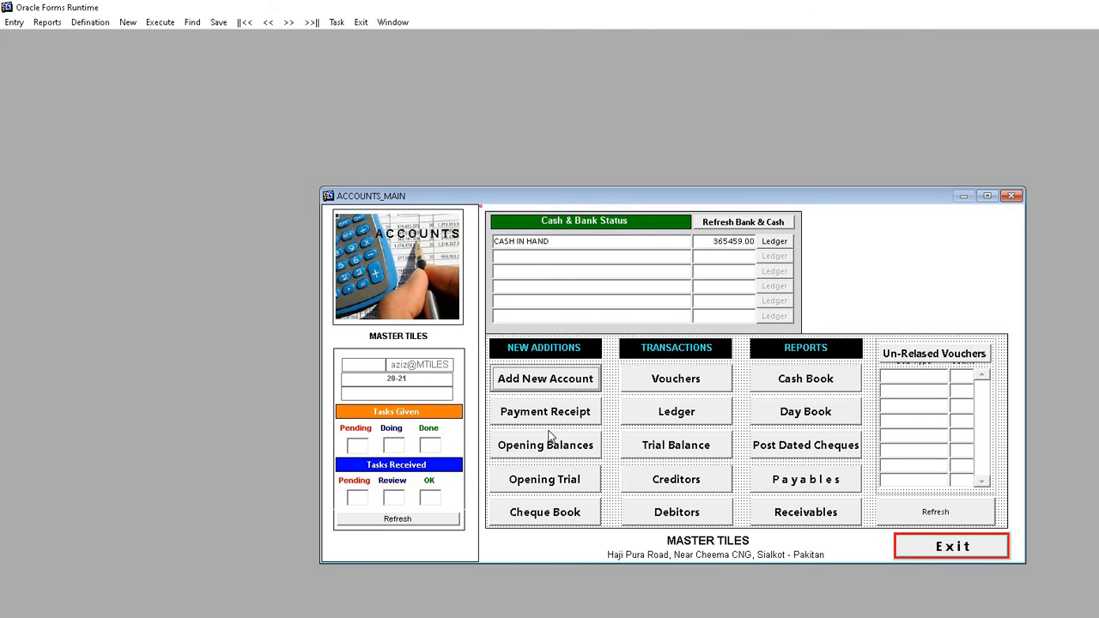
Step: Refresh Bank & Cash so MEEZAN BANK PARIS ROAD shows at .00, then open Vouchers
click(745, 220)
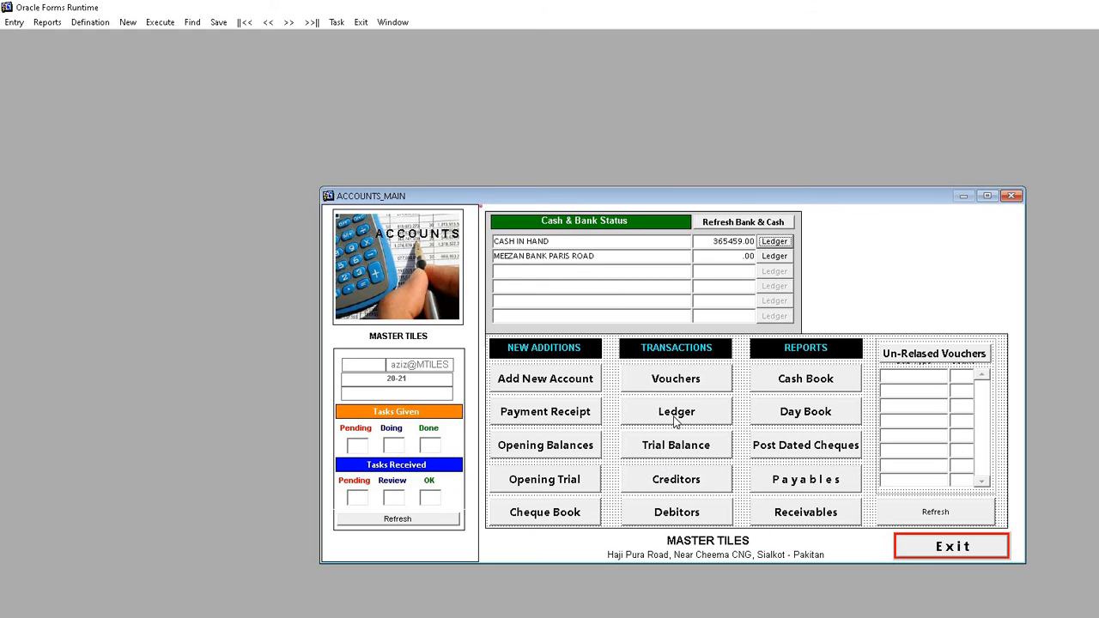
click(692, 381)
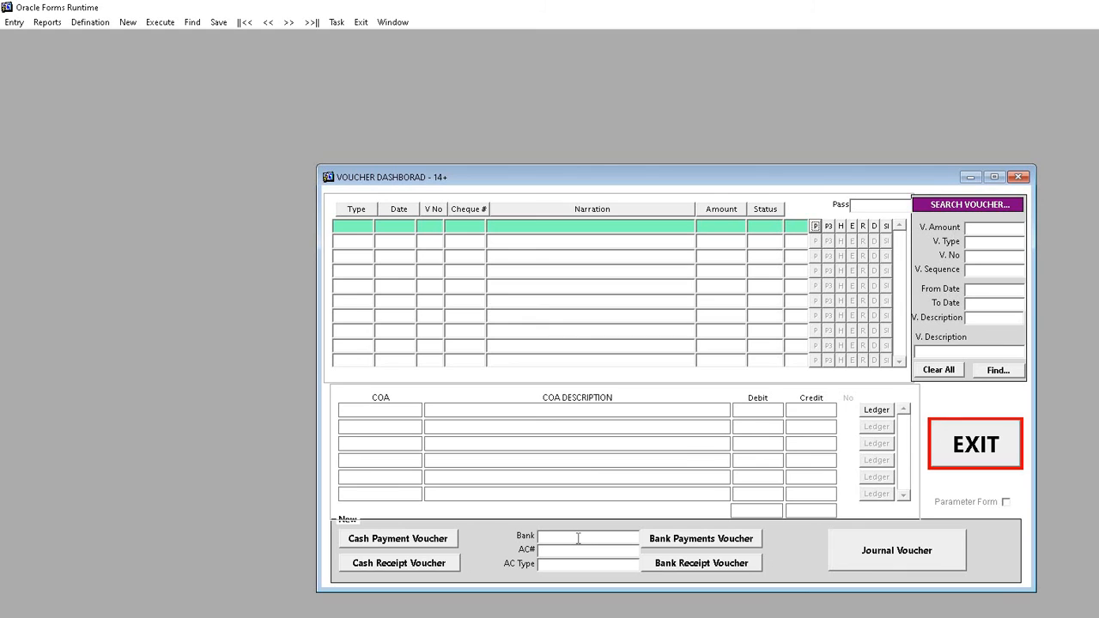
Step: Choose MEEZAN PARIS RD from the voucher's bank list, filling its account number and CURRENT type
double_click(561, 539)
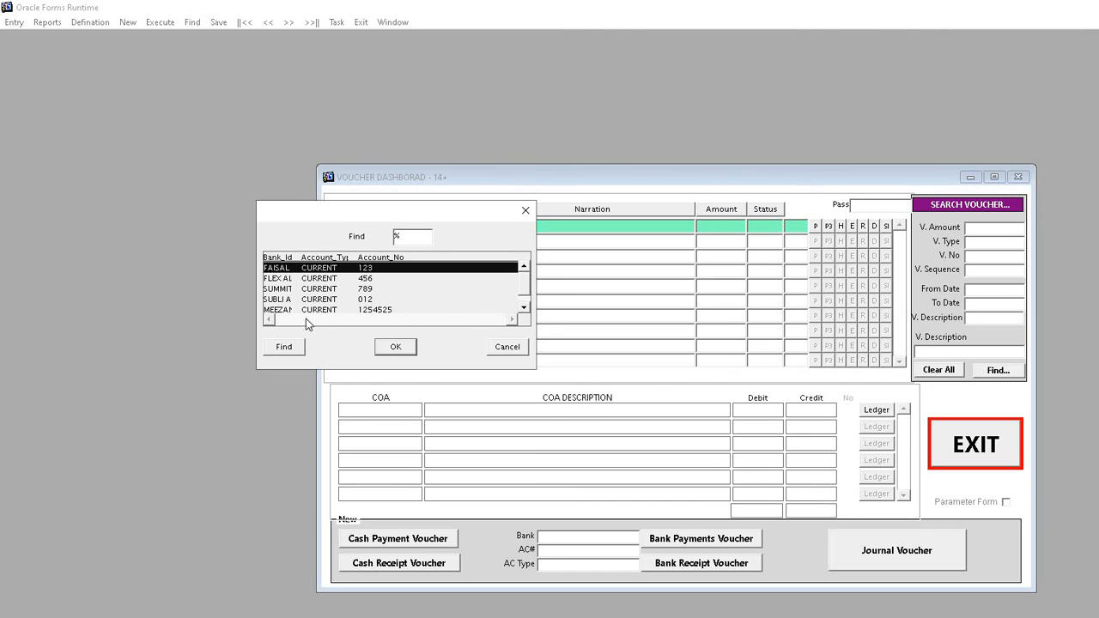
click(275, 311)
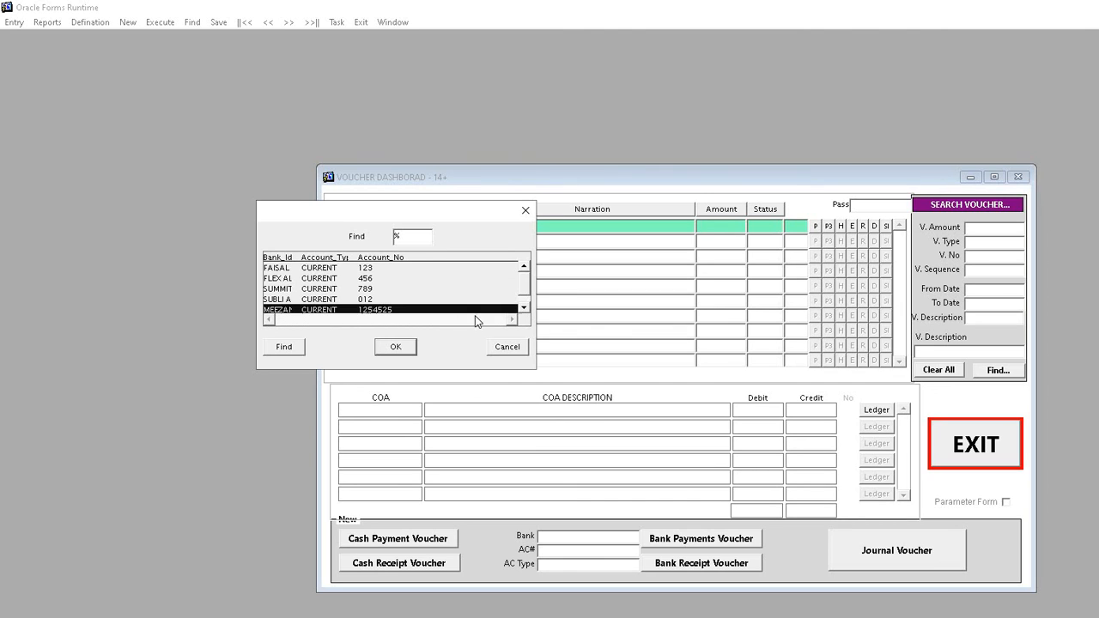
click(523, 307)
click(396, 347)
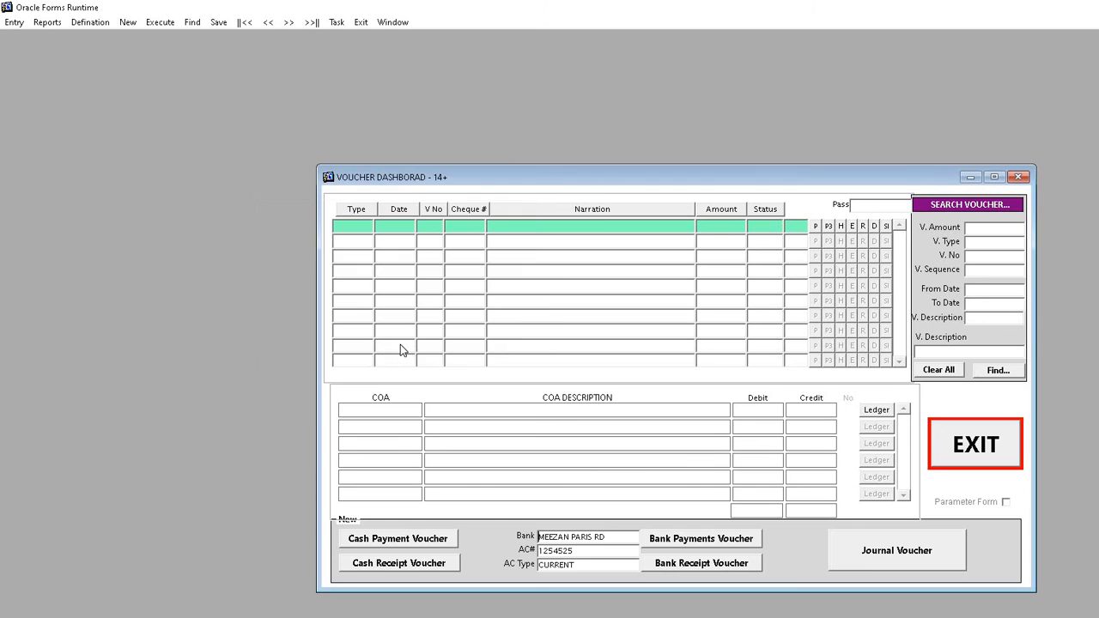